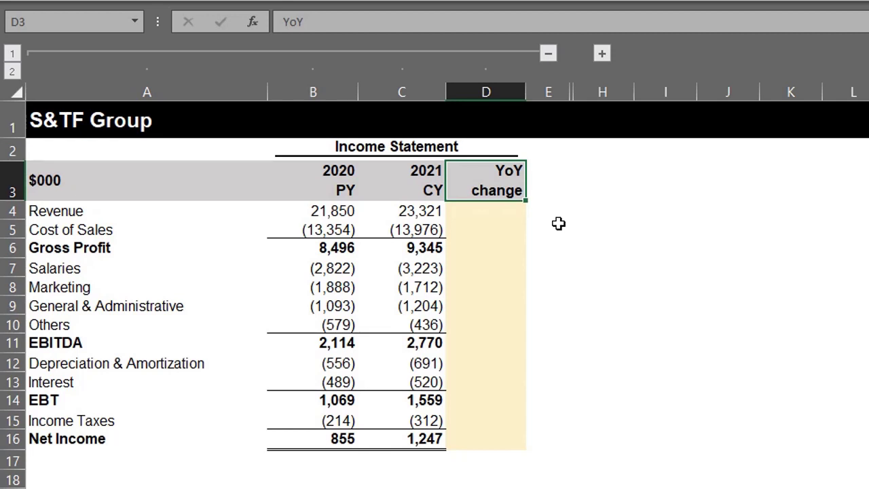
Enter =C4-B4 in D4 to get the Revenue year-over-year change.
key("Down")
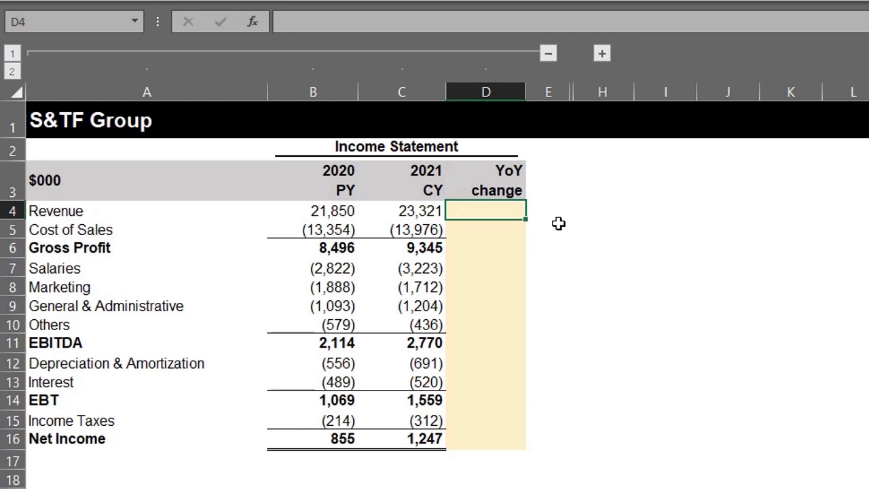
type("=")
key("Left")
type("-")
key("Left")
key("Left")
key("Return")
Copy the change formula to D5 and D7:D10, then reveal the hidden EBITDA Bridge columns F–G.
key("Up")
key("ctrl+c")
key("Down")
key("ctrl+v")
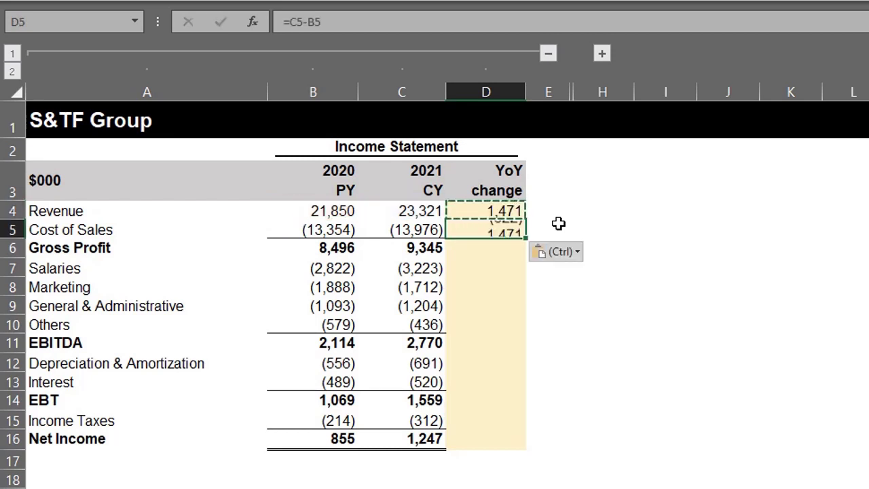
key("Down")
key("Down")
key("shift+Down")
key("shift+Down")
key("shift+Down")
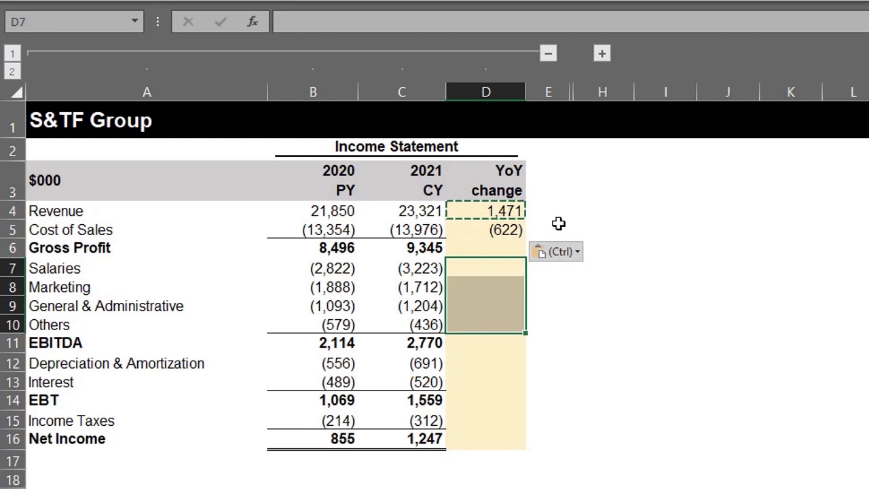
key("ctrl+v")
key("Escape")
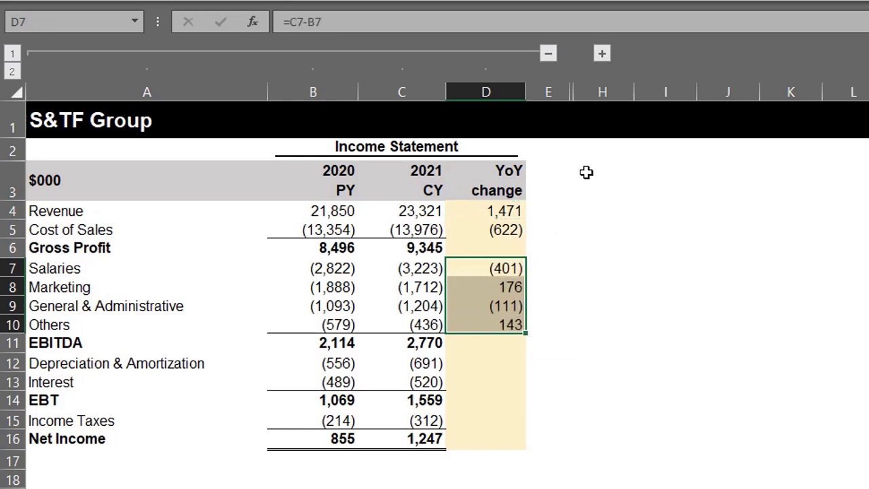
left_click(517, 205)
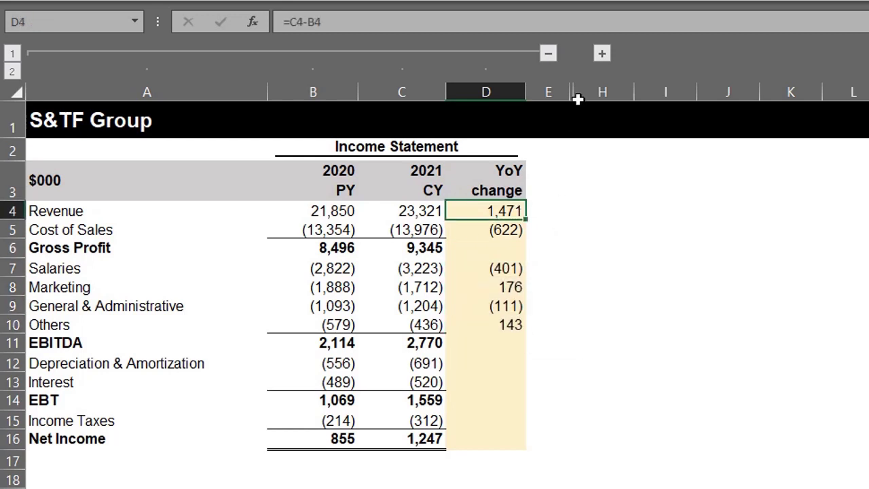
left_click(602, 54)
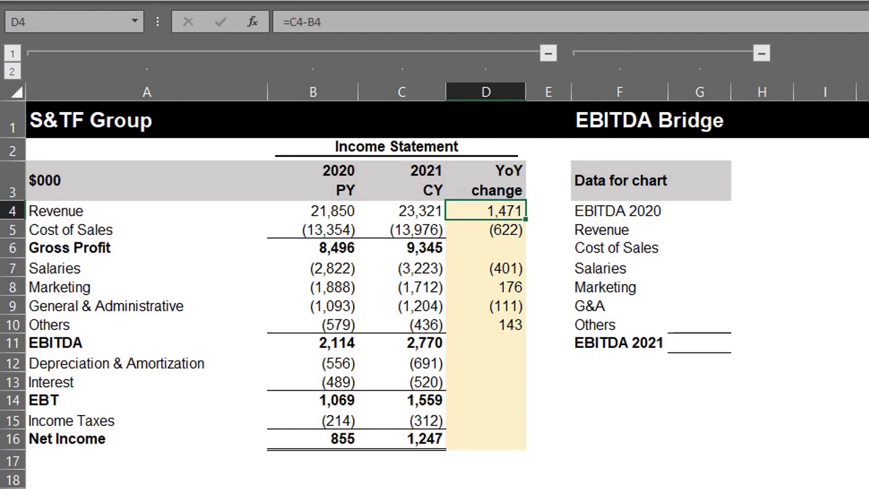
Link EBITDA 2020 in G4 to the 2020 EBITDA value in B11 (2,114).
left_click(698, 211)
type("=")
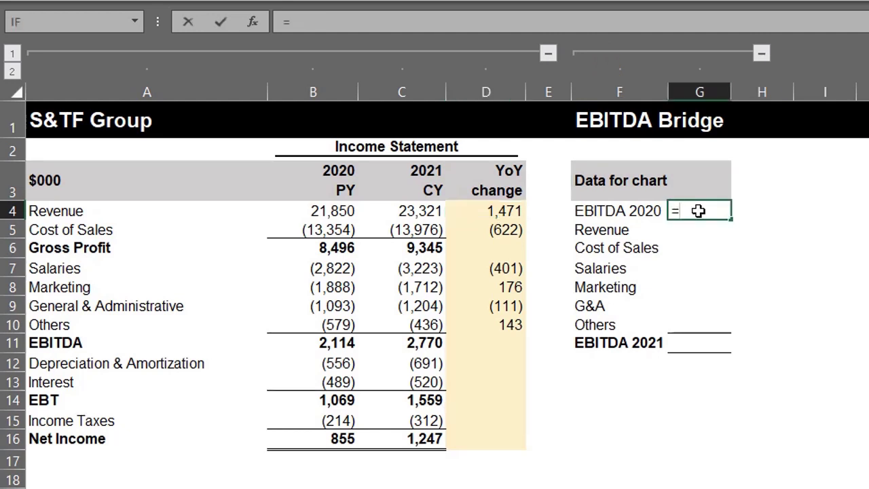
left_click(311, 342)
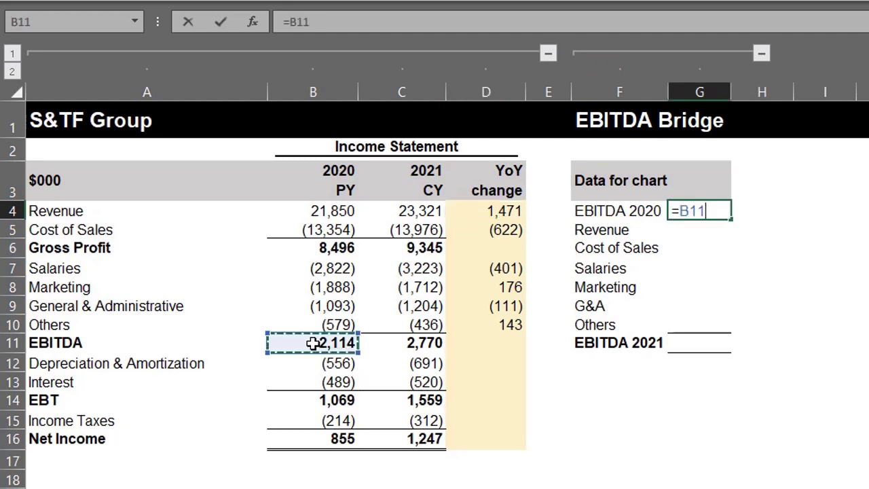
key("Return")
Link G5:G10 to the Revenue and cost-line YoY changes in column D.
type("=")
key("Left")
key("Left")
key("Left")
key("Up")
key("Return")
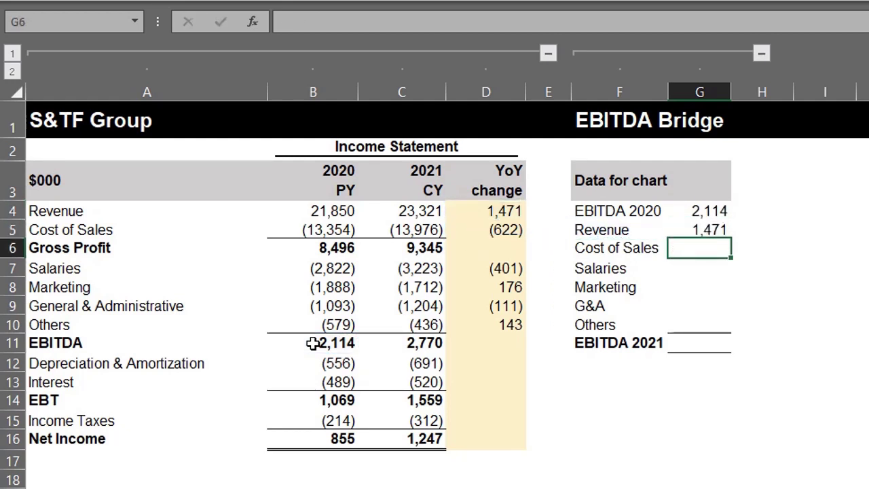
key("Up")
key("shift+Down")
key("ctrl+d")
key("Down")
key("Down")
type("=")
key("Left")
key("Left")
key("Left")
key("ctrl+Return")
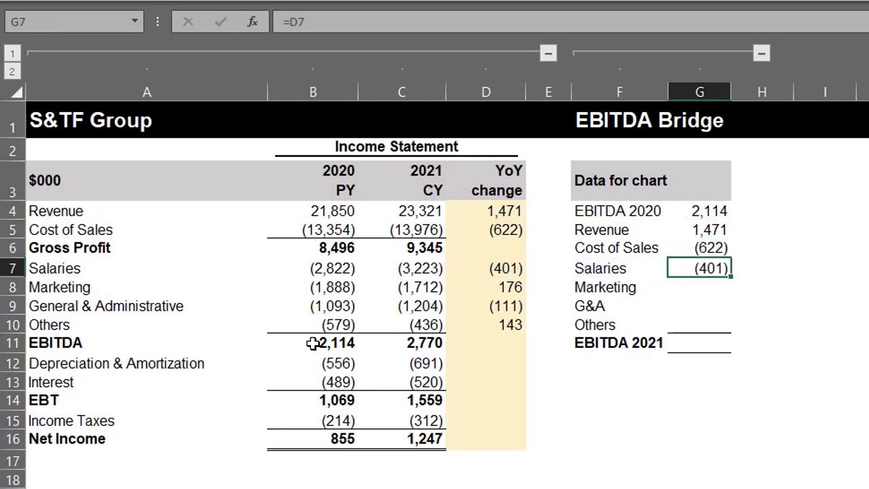
key("shift+Down")
key("shift+Down")
key("shift+Down")
key("ctrl+d")
AutoSum the column in G11 for EBITDA 2021 of 2,770.
key("Down")
key("Down")
key("Down")
key("Down")
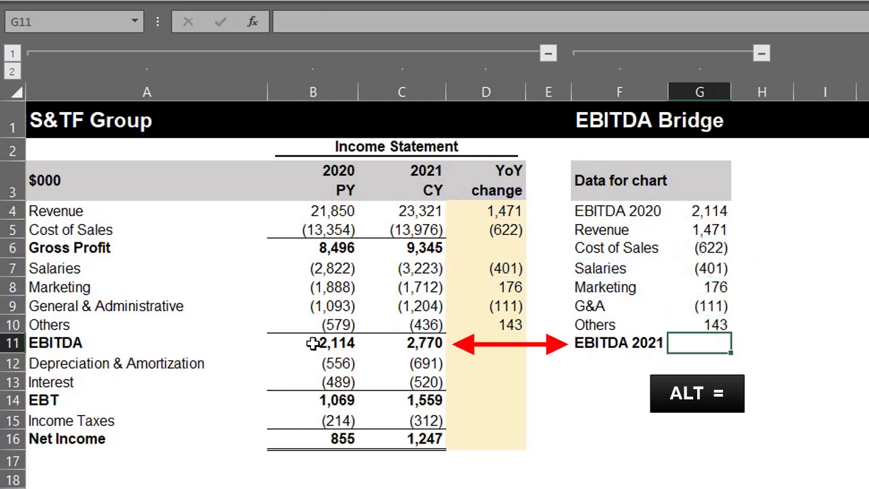
key("alt+equal")
key("Return")
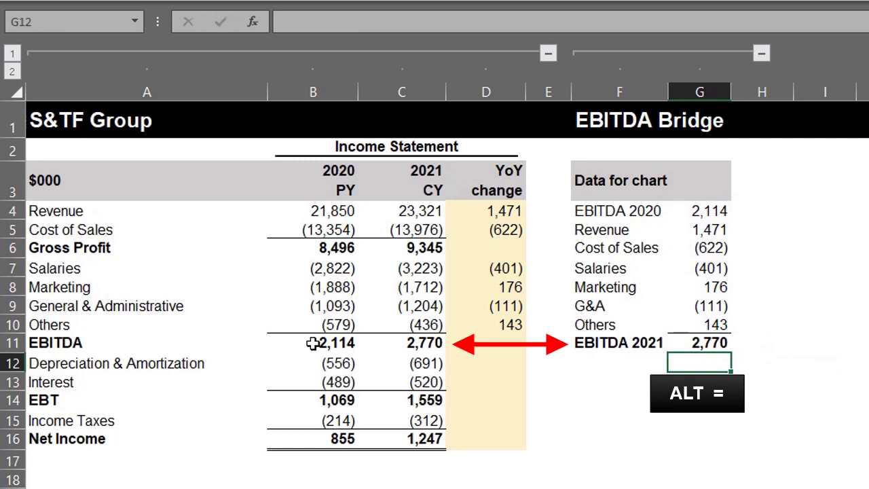
Insert a waterfall chart from the F4:G11 data range.
left_click_drag(611, 211, 695, 372)
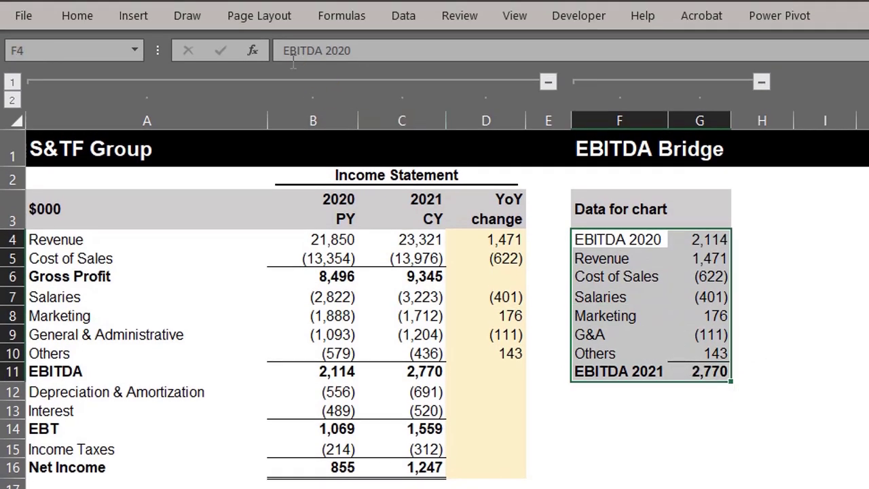
left_click(136, 15)
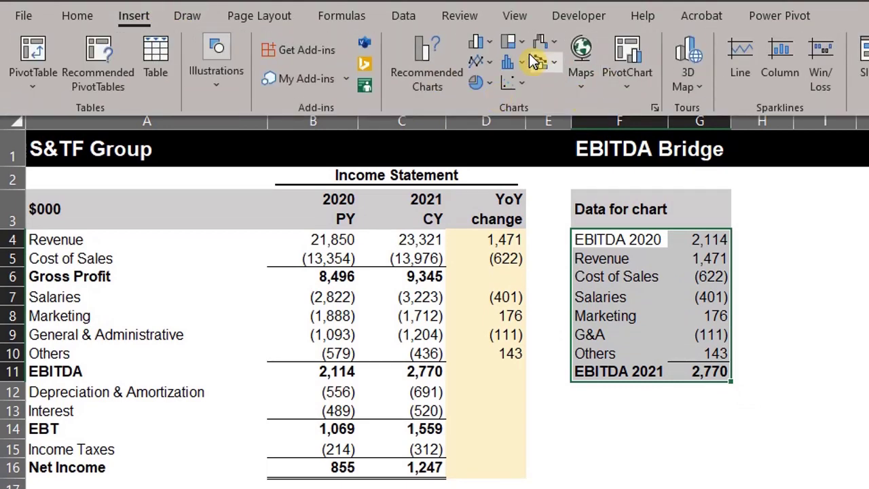
left_click(551, 43)
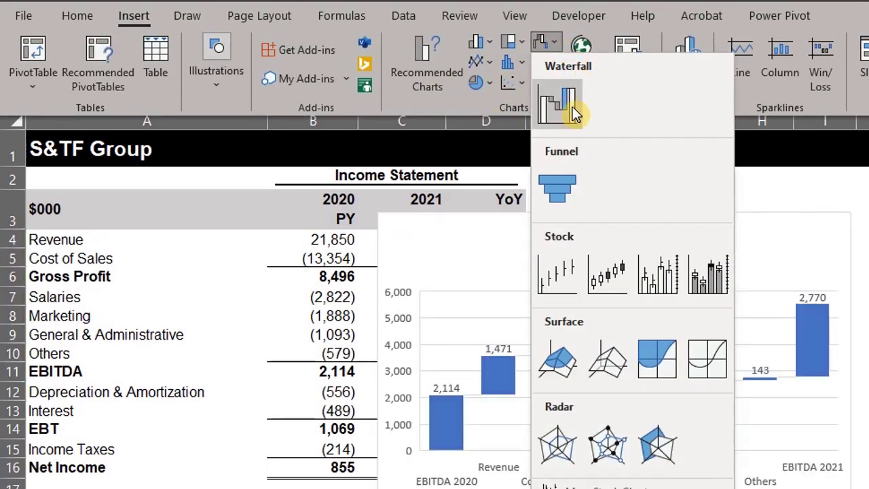
left_click(568, 109)
Collapse columns A–D, then move the chart beside the data table and enlarge it.
left_click_drag(585, 219, 843, 224)
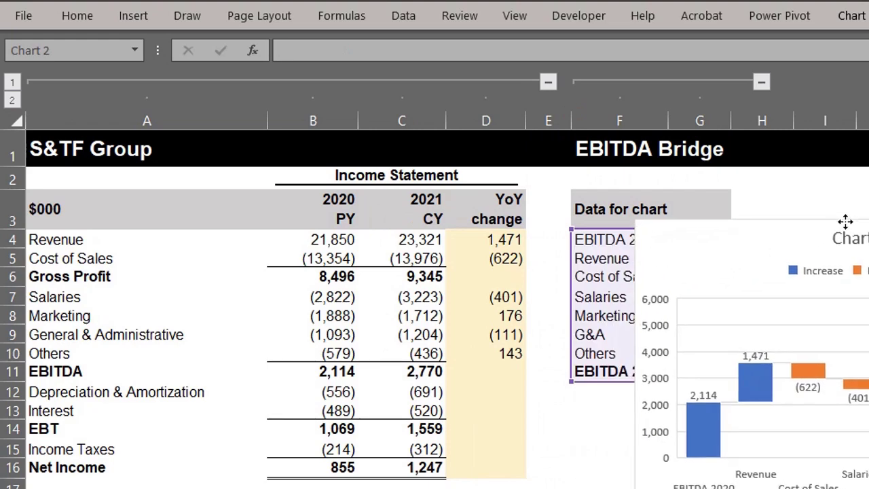
left_click(548, 81)
left_click_drag(455, 226, 574, 188)
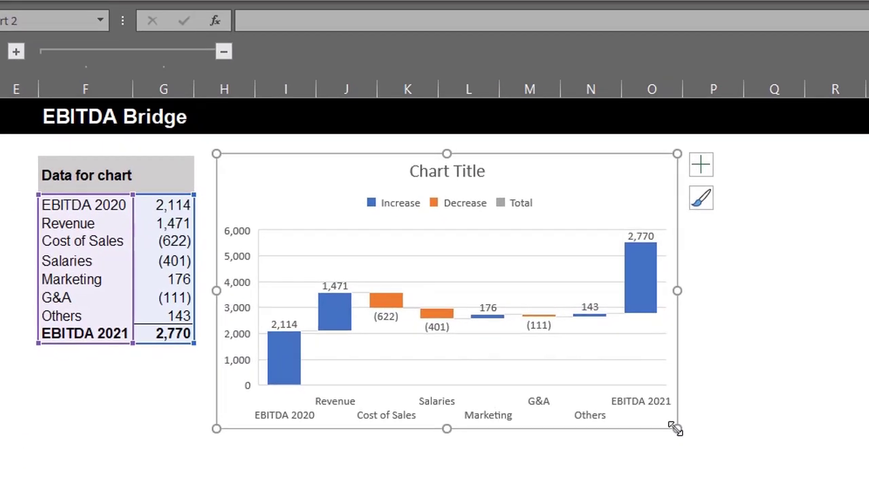
left_click_drag(676, 428, 790, 469)
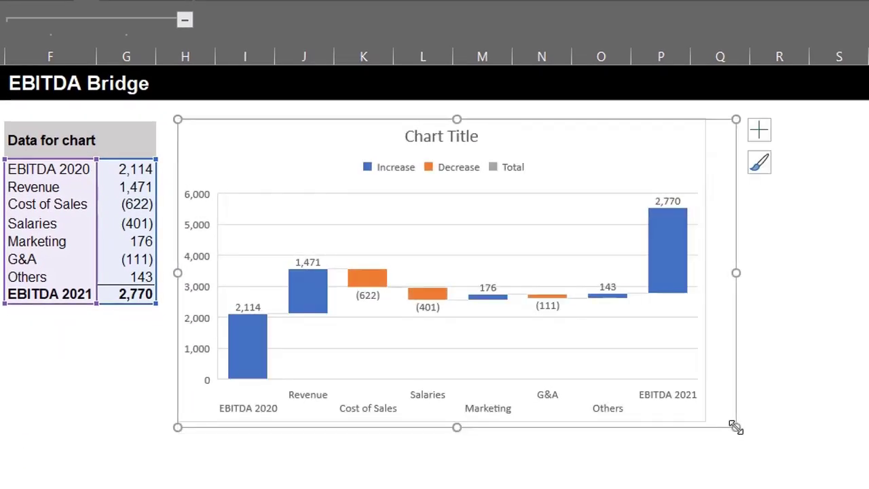
left_click(614, 200)
Delete the chart gridlines and set the EBITDA 2020 bar as a total.
key("Delete")
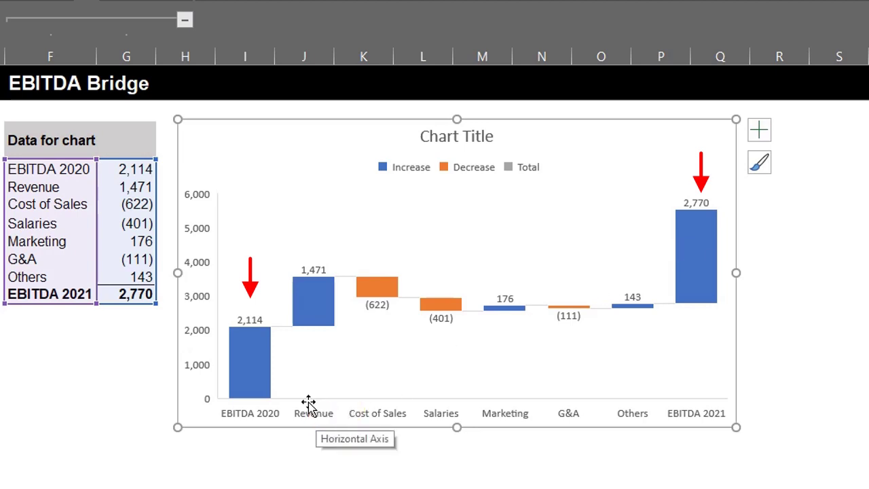
left_click(270, 391)
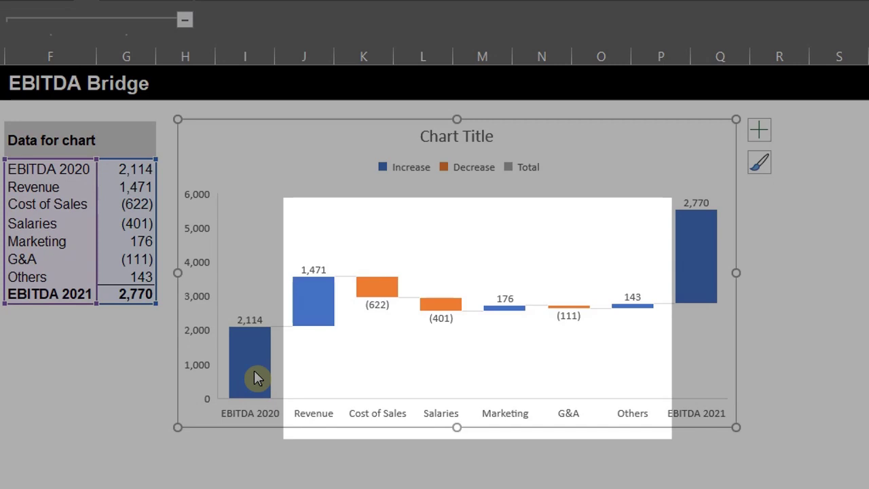
mouse_move(256, 373)
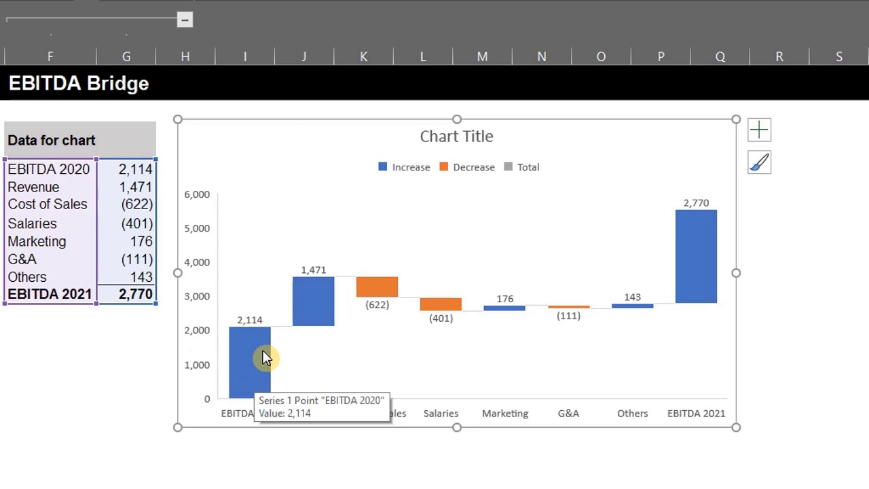
double_click(260, 354)
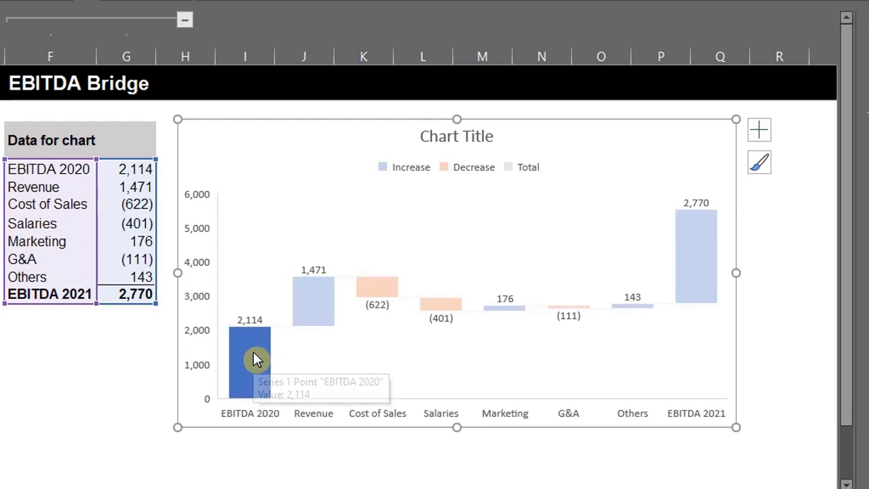
left_click(256, 360)
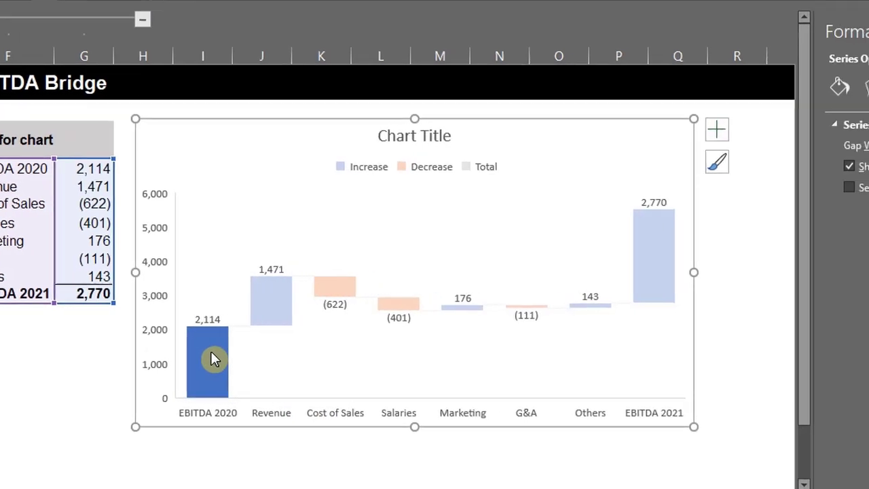
right_click(257, 360)
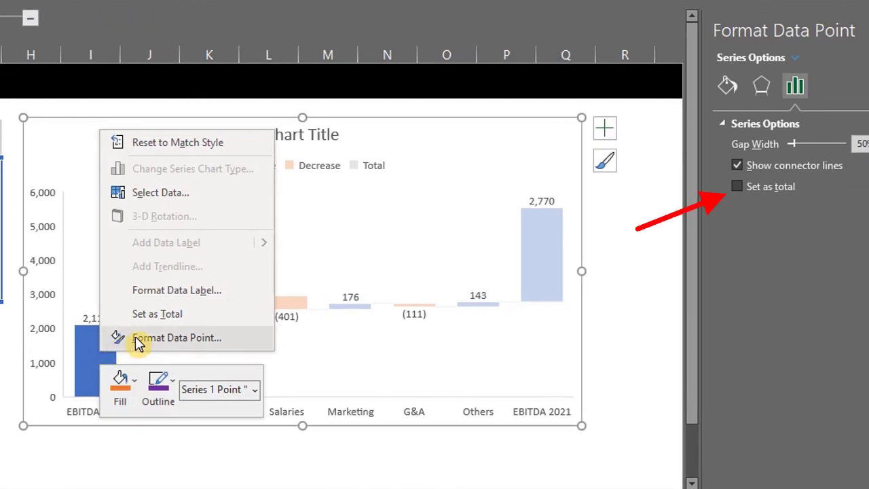
left_click(190, 321)
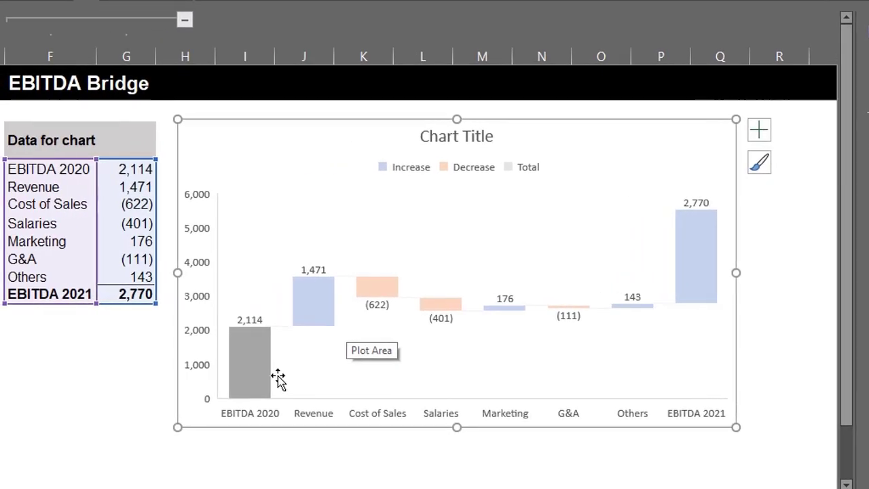
Set the EBITDA 2021 bar as a total as well.
mouse_move(703, 285)
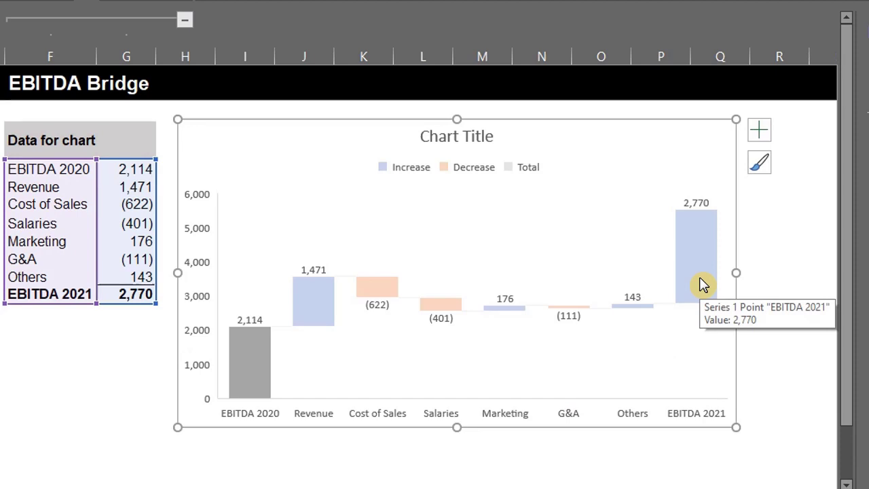
left_click(703, 286)
right_click(702, 286)
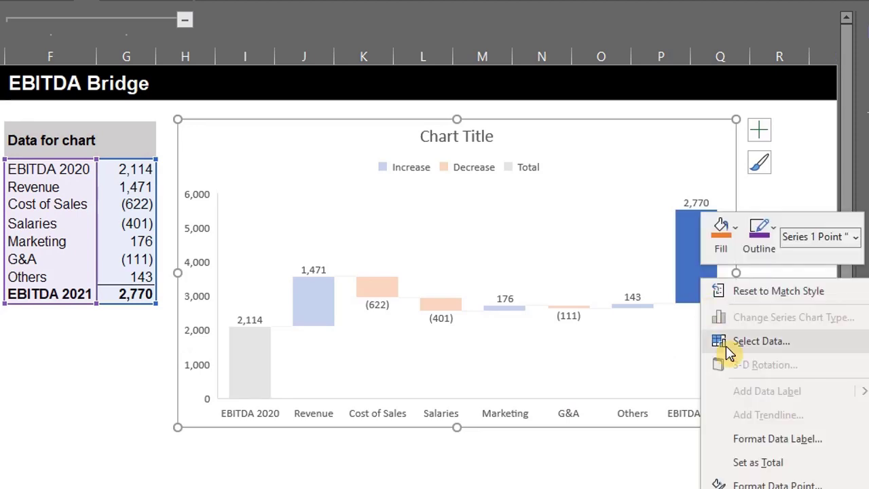
left_click(758, 462)
left_click(759, 294)
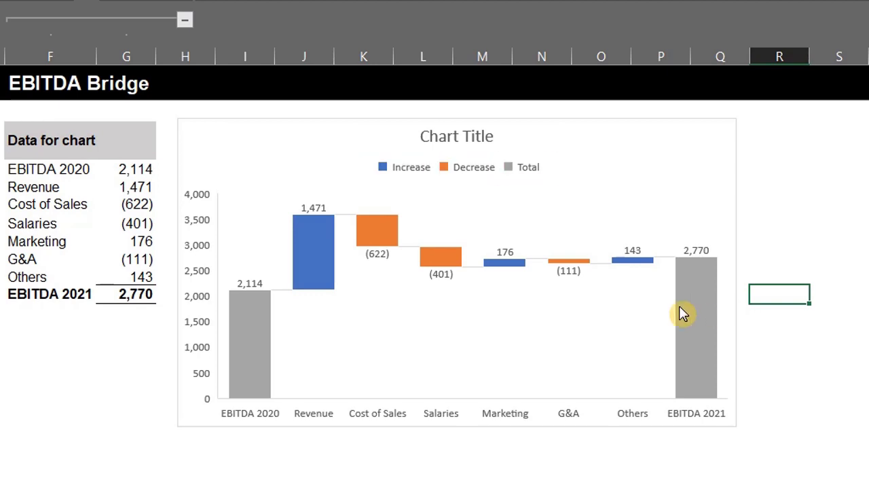
Fill the Increase series bars green via its legend entry.
left_click(425, 174)
left_click(425, 173)
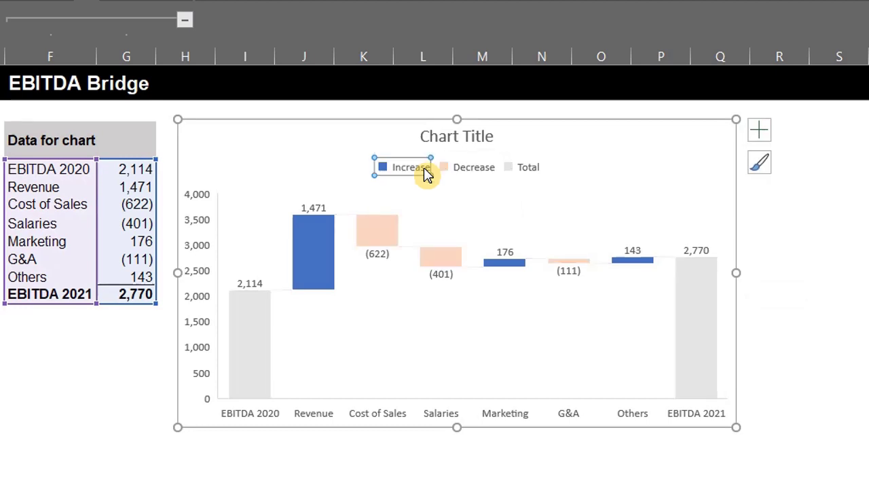
left_click(452, 173)
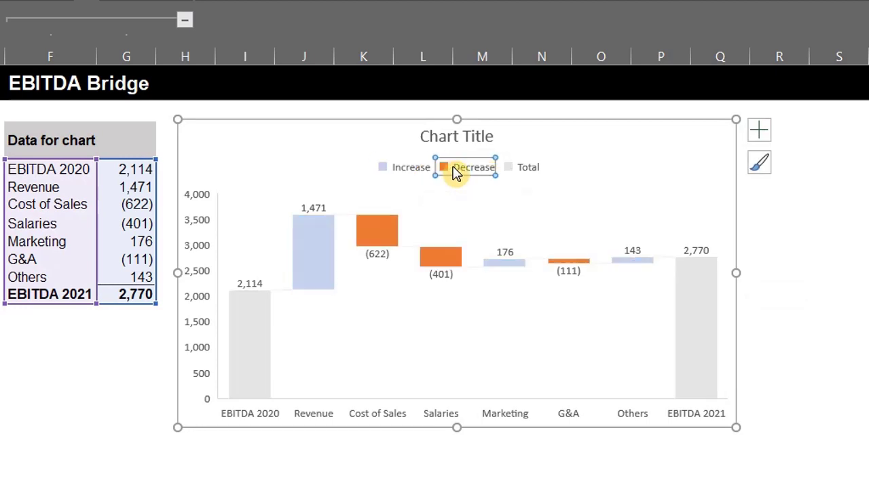
left_click(527, 171)
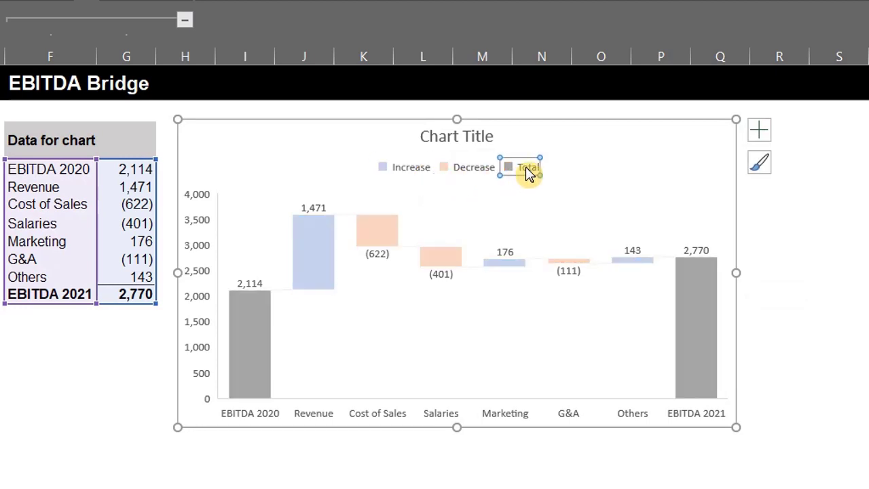
left_click(477, 178)
left_click(420, 175)
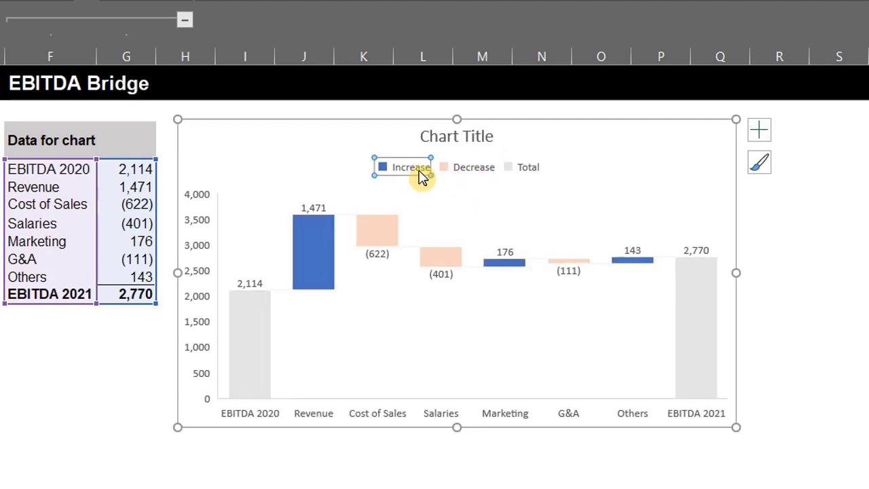
right_click(422, 175)
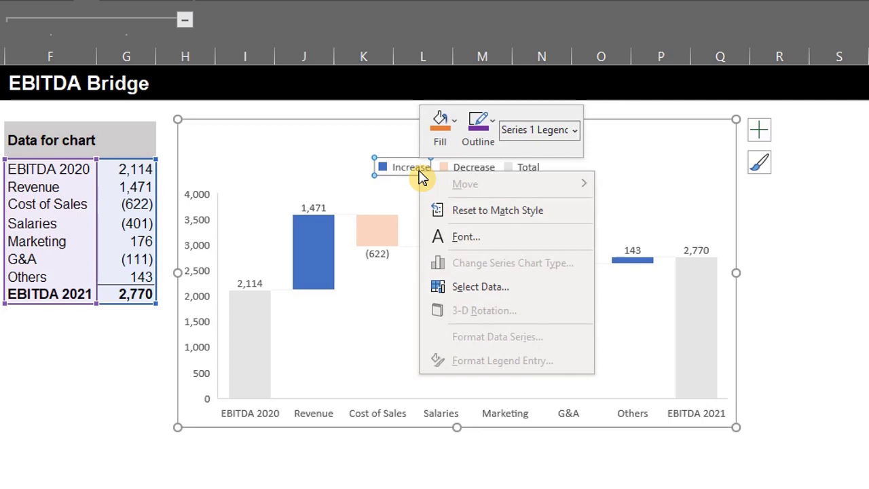
left_click(448, 134)
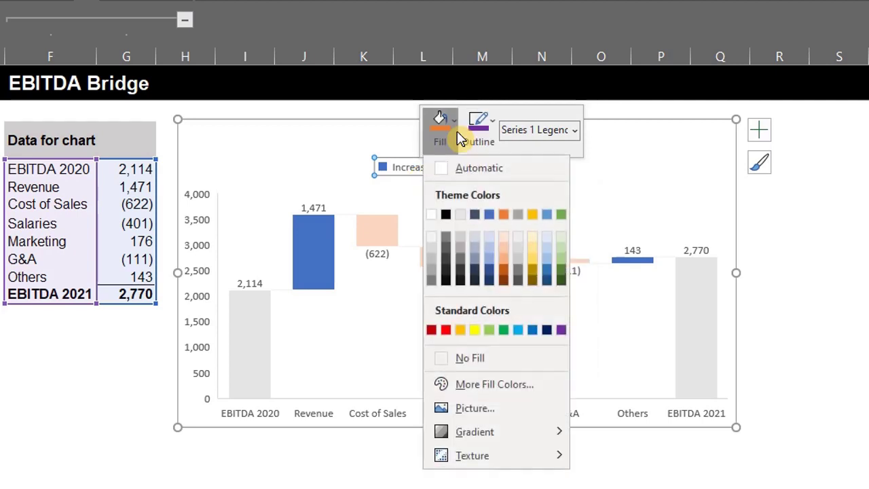
left_click(503, 330)
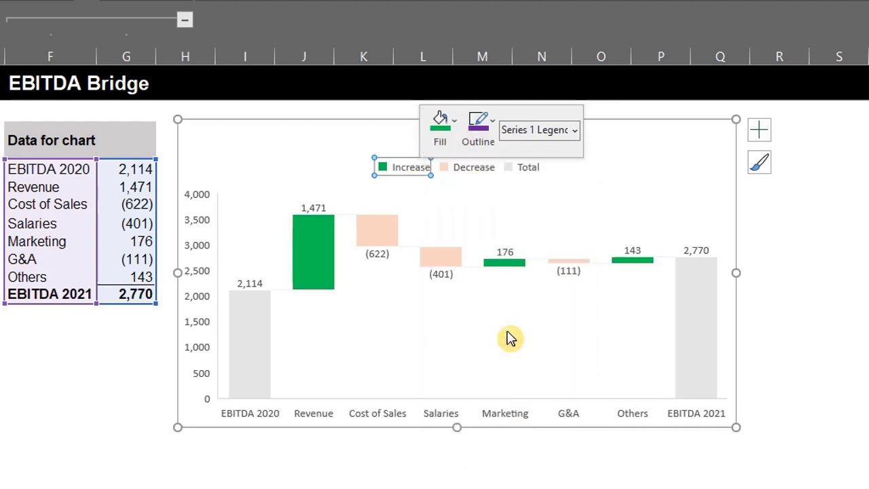
Fill the Decrease series bars dark red.
left_click(467, 169)
right_click(481, 170)
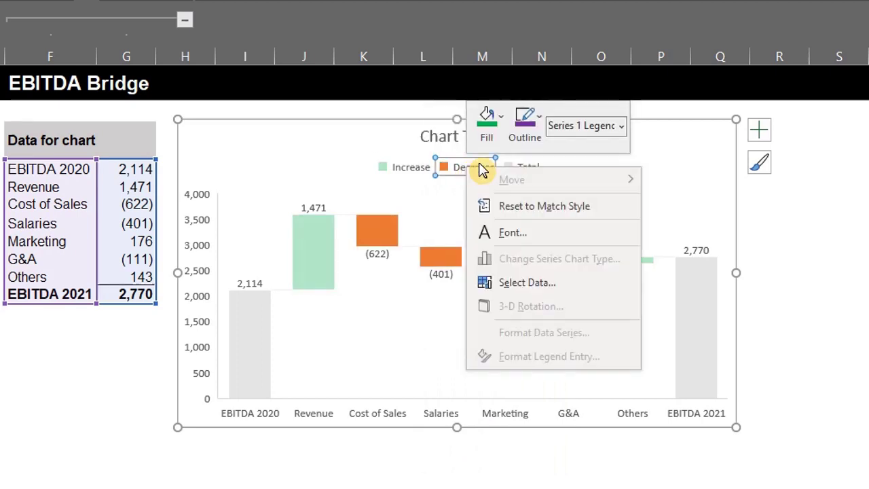
left_click(499, 135)
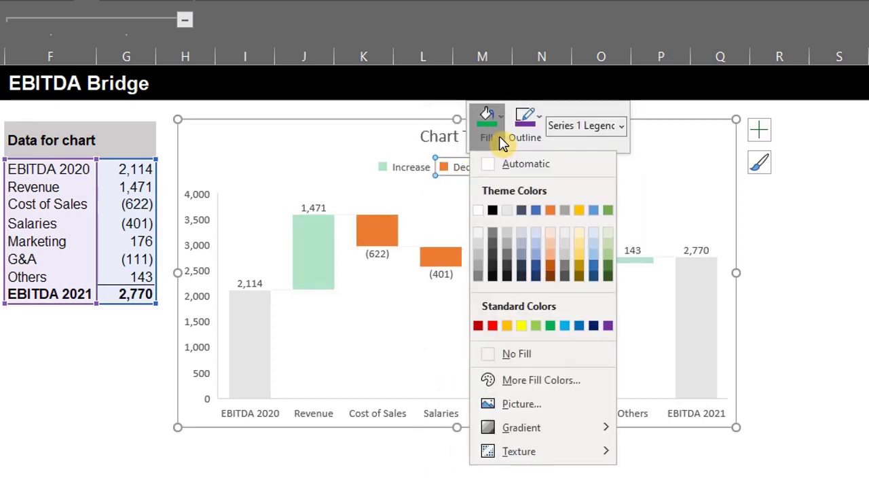
left_click(478, 326)
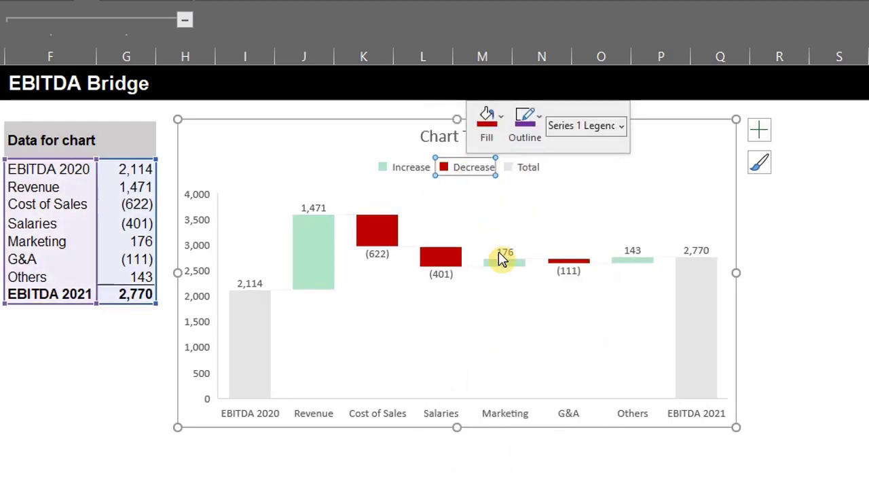
left_click(579, 199)
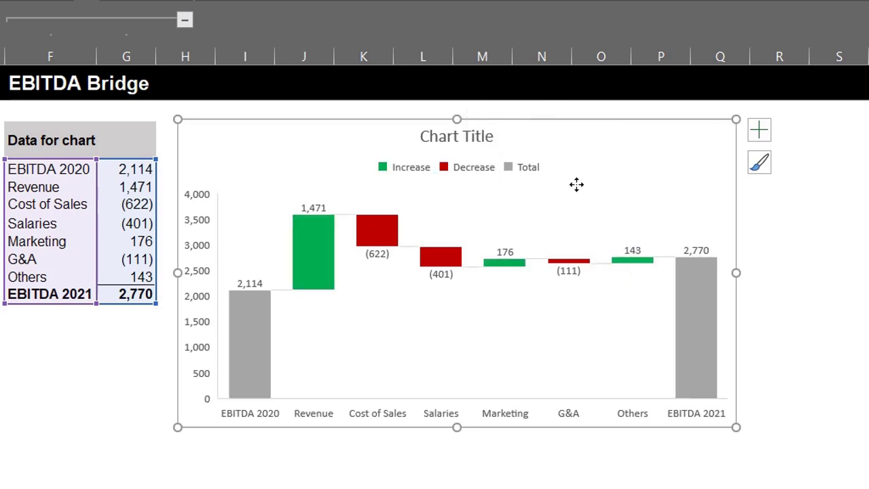
Position the Increase/Decrease/Total legend at the bottom of the chart, leaving the chart style unchanged.
left_click(758, 139)
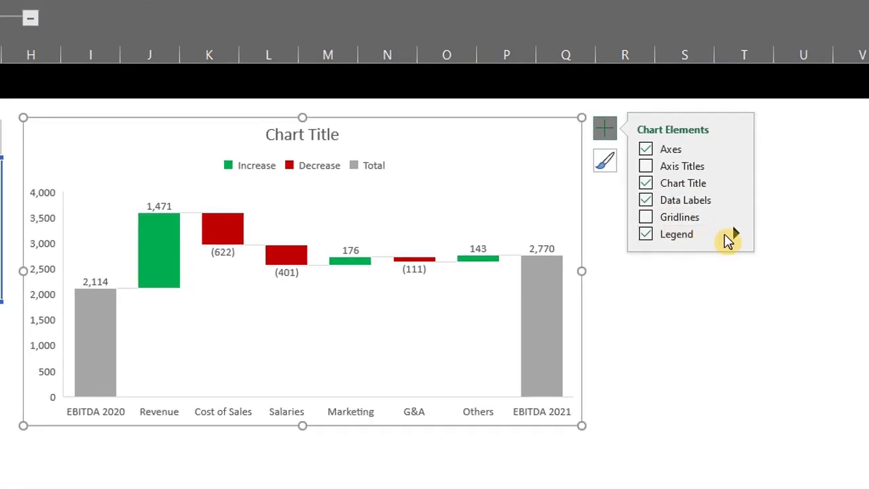
left_click(733, 237)
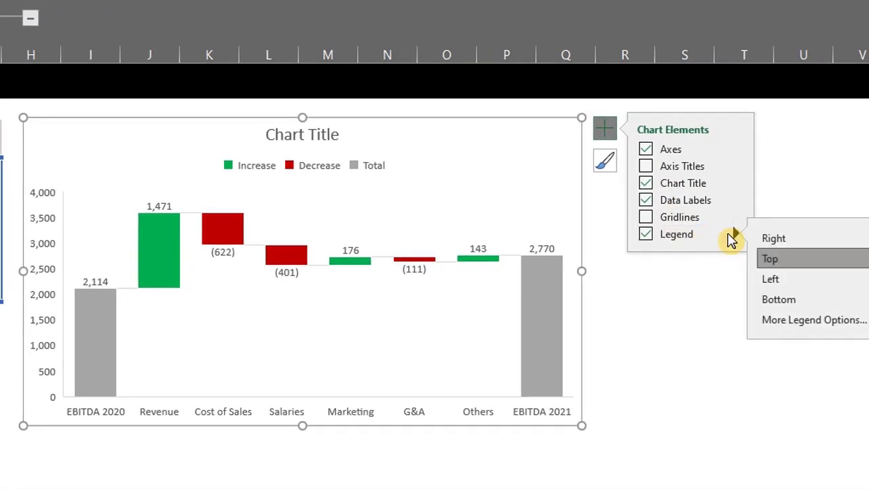
left_click(777, 302)
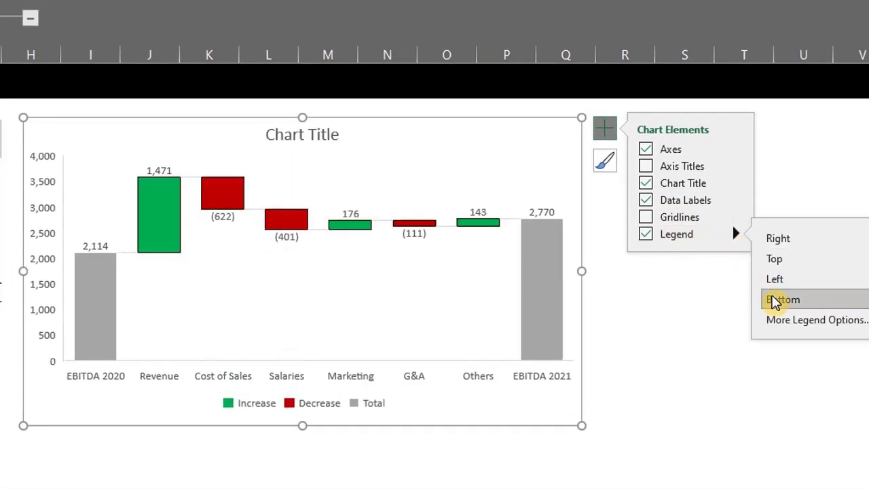
left_click(604, 128)
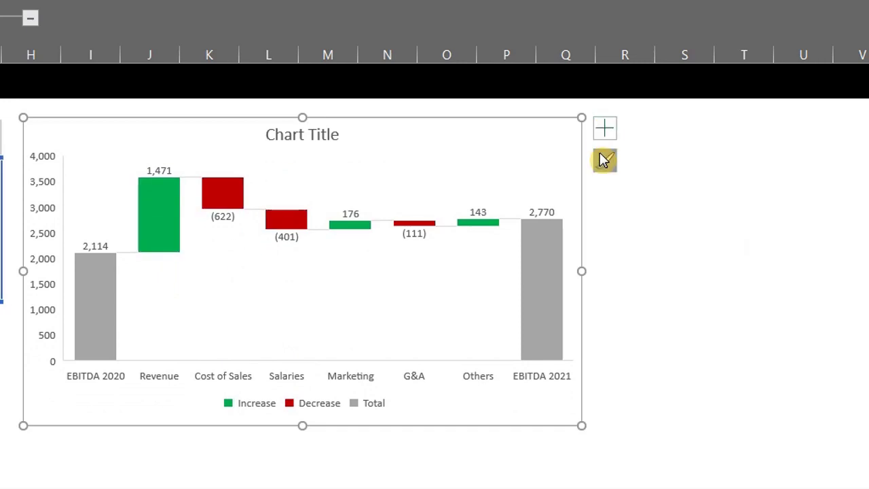
left_click(605, 162)
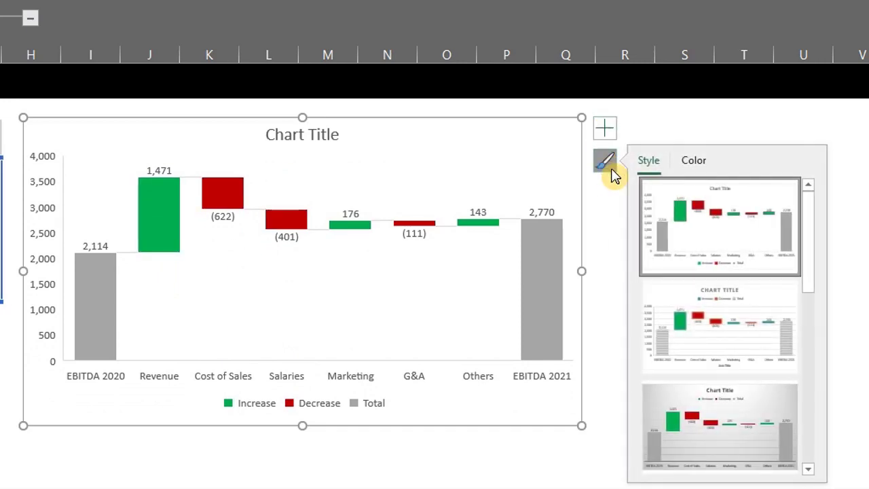
left_click(612, 171)
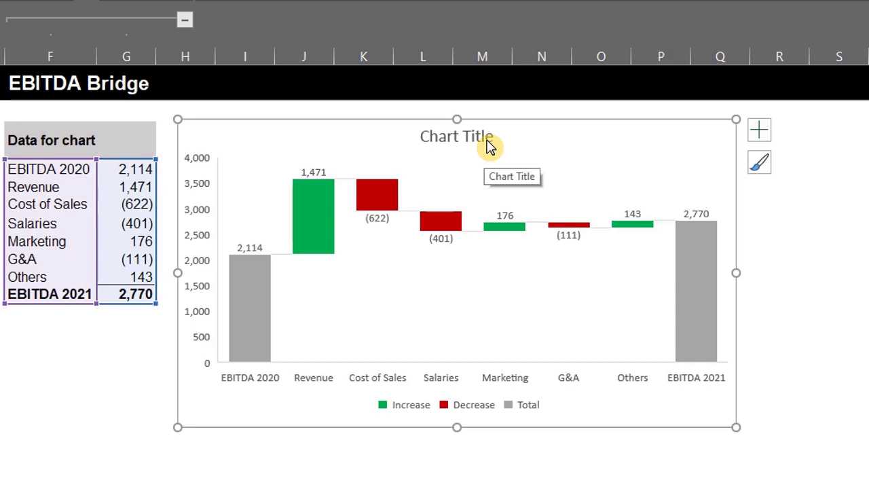
Title the chart 'Increase in revenue was the major driver of profitability between 2020 and 2021' at size 12.
left_click(490, 146)
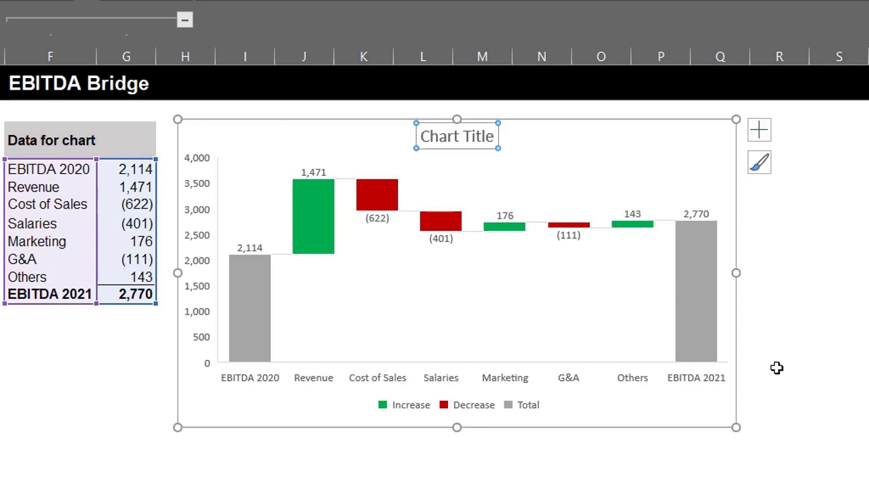
type("Increase in revenue was the major driver of profitability between 2020 and 2021")
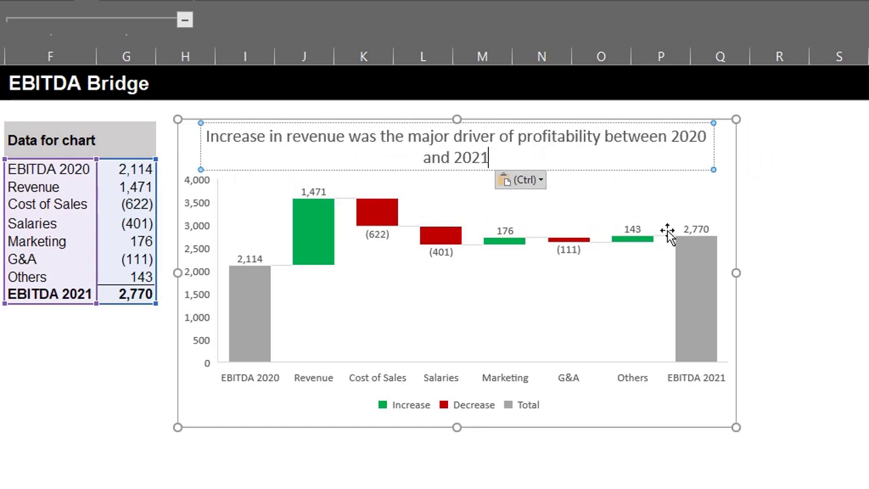
left_click(452, 116)
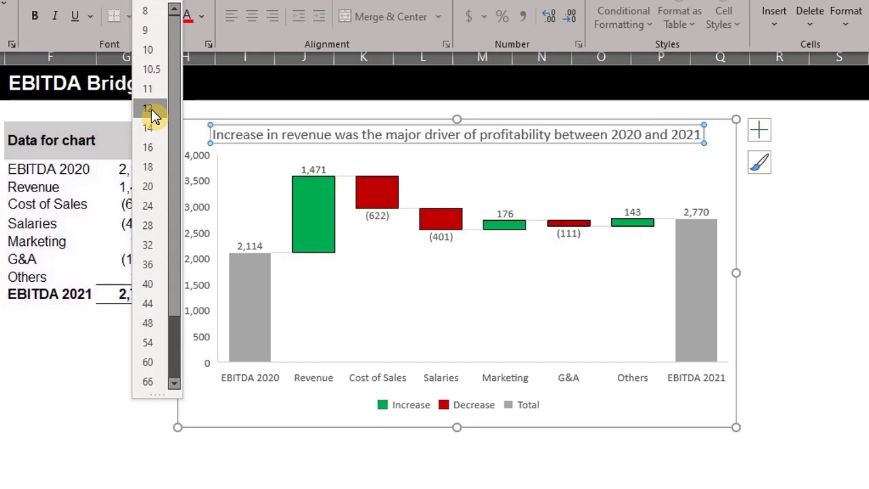
left_click(152, 109)
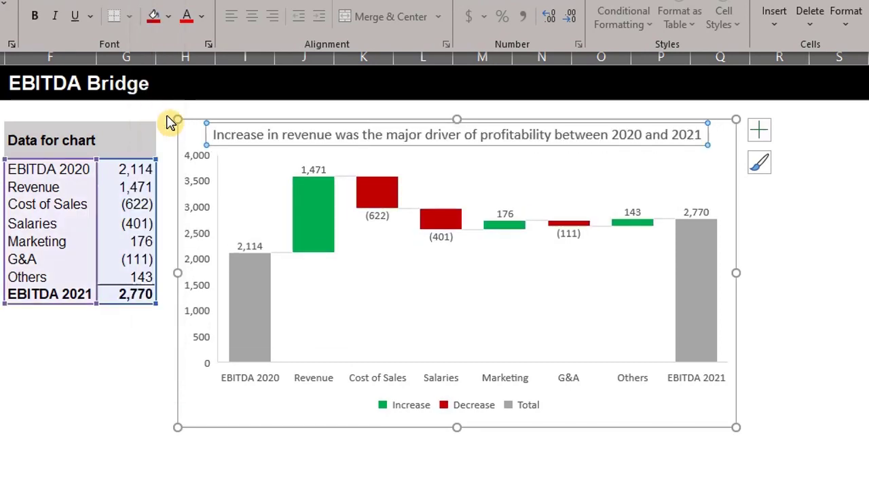
left_click(772, 275)
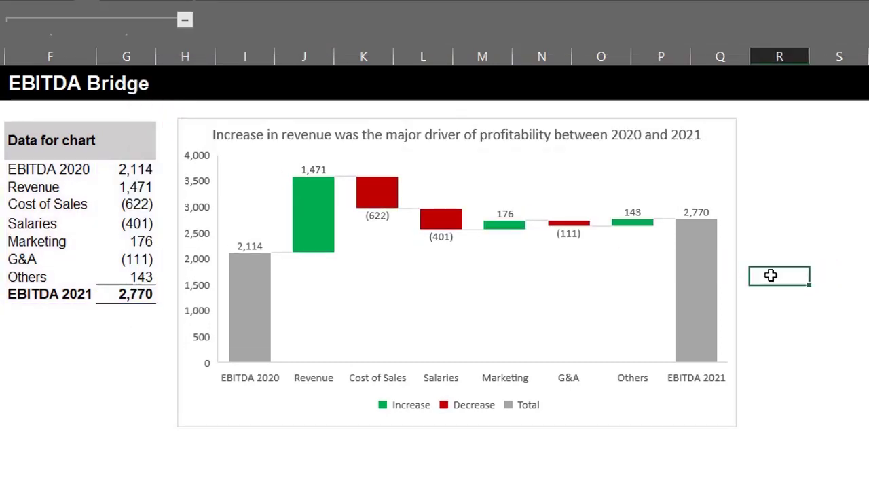